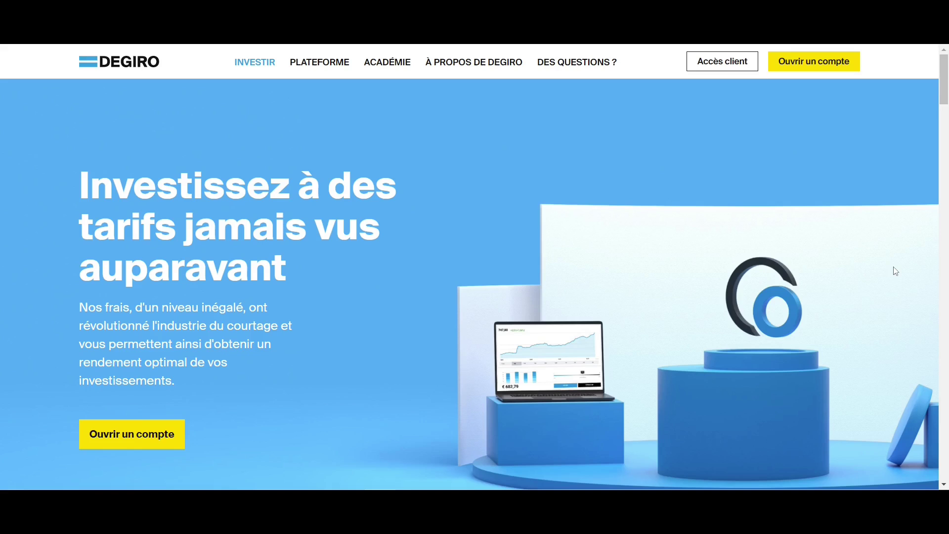
Review the stock fee comparison between DEGIRO and competing brokers on the pricing page.
{"action": "scroll", "coordinate": [895, 270], "scroll_direction": "down", "scroll_amount": 13}
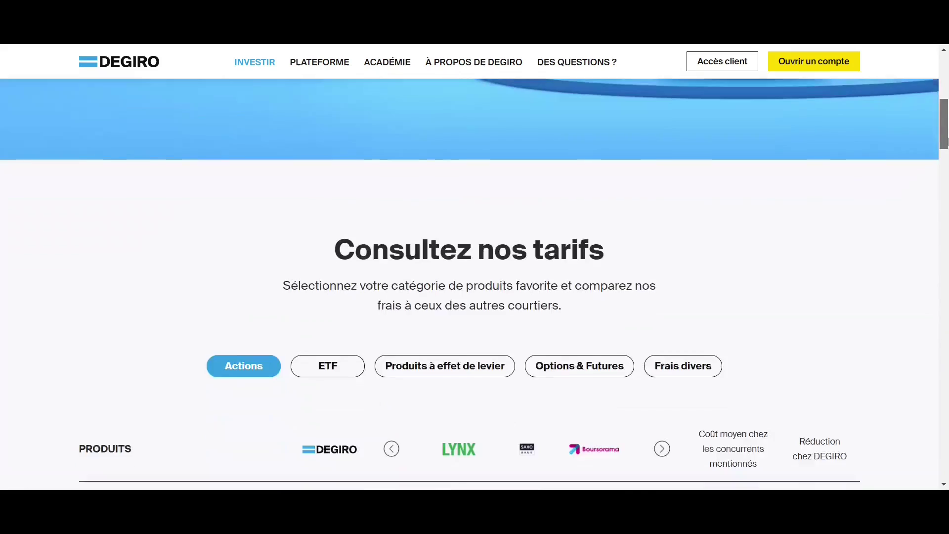
{"action": "scroll", "coordinate": [946, 172], "scroll_direction": "up", "scroll_amount": 1}
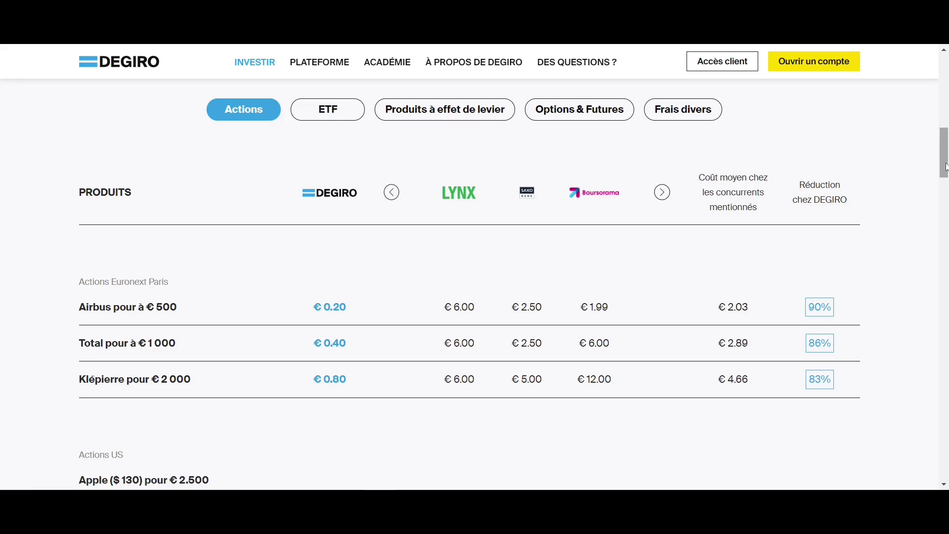
{"action": "scroll", "coordinate": [678, 140], "scroll_direction": "up", "scroll_amount": 10}
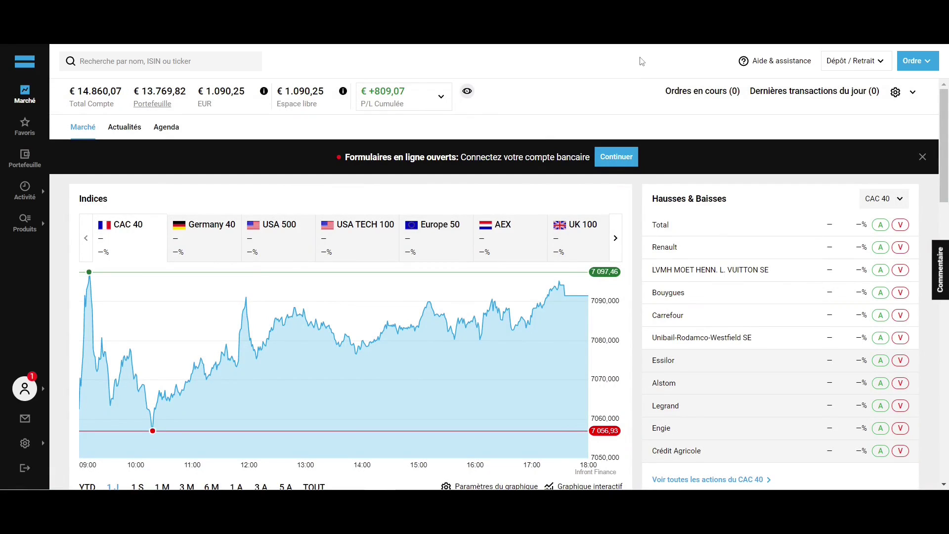
Check the available deposit and withdrawal options for the trading account.
{"action": "left_click", "coordinate": [795, 65]}
{"action": "left_click", "coordinate": [846, 65]}
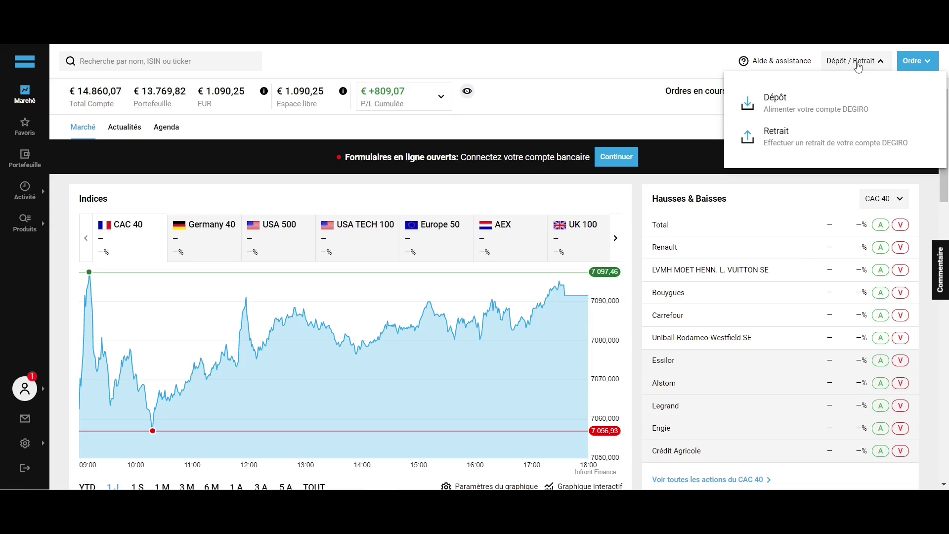
{"action": "left_click", "coordinate": [858, 66]}
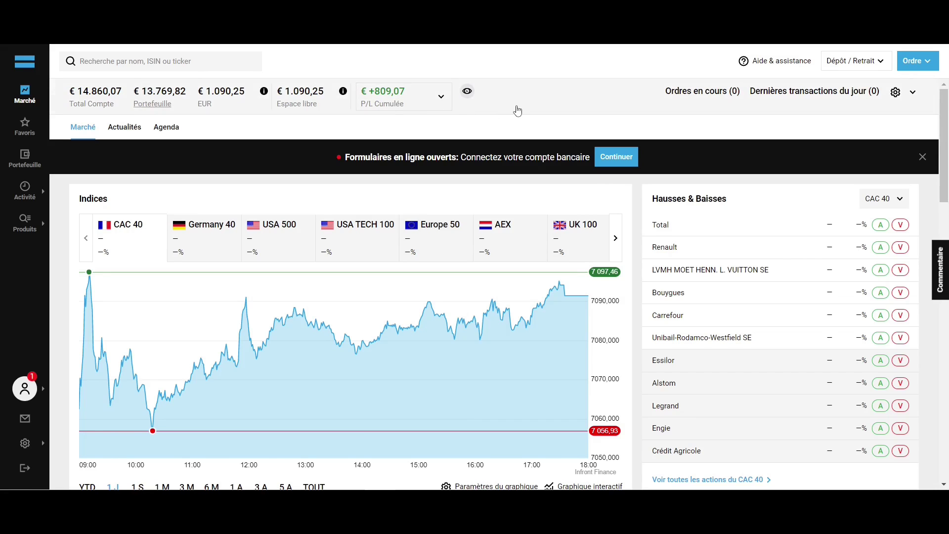
Look through the market overview's news and agenda, and review the products in the favourites list.
{"action": "scroll", "coordinate": [632, 203], "scroll_direction": "down", "scroll_amount": 5}
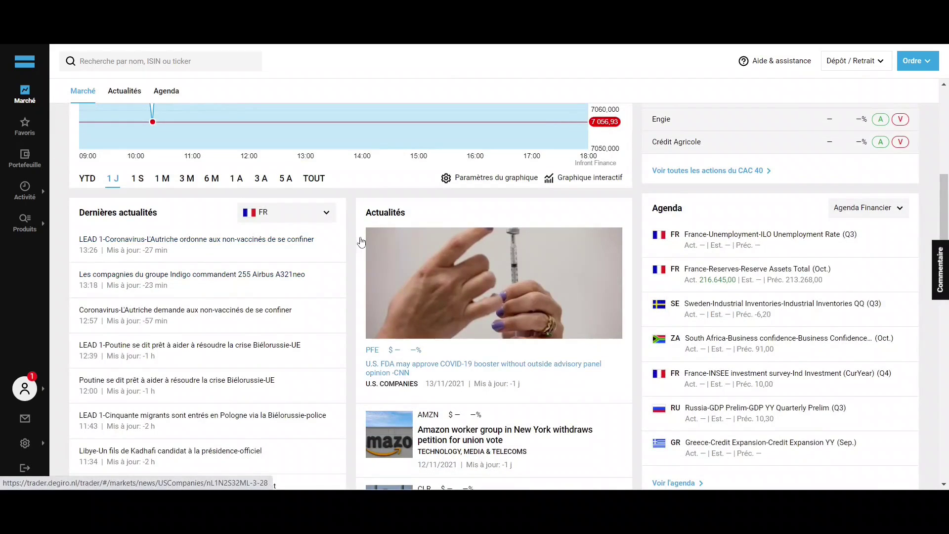
{"action": "scroll", "coordinate": [356, 237], "scroll_direction": "down", "scroll_amount": 5}
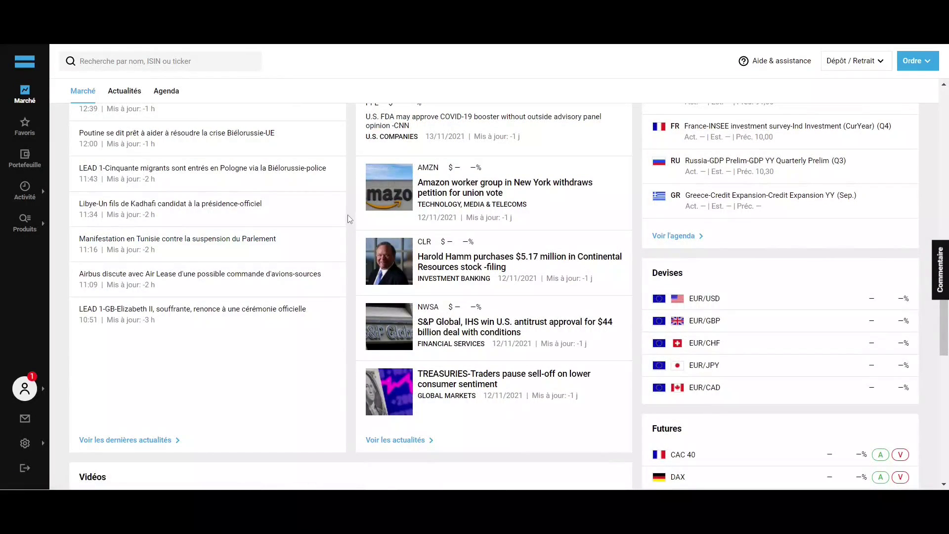
{"action": "left_click", "coordinate": [25, 126]}
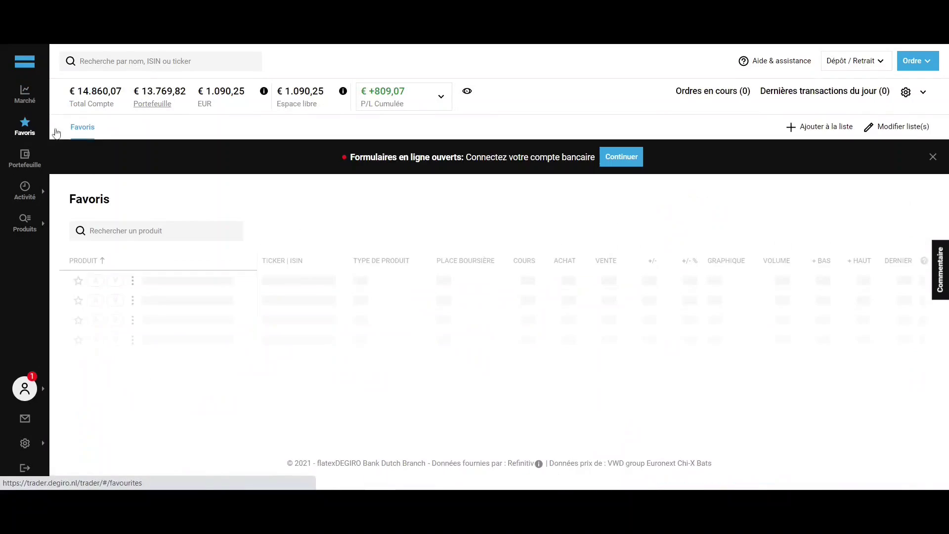
{"action": "scroll", "coordinate": [271, 192], "scroll_direction": "down", "scroll_amount": 3}
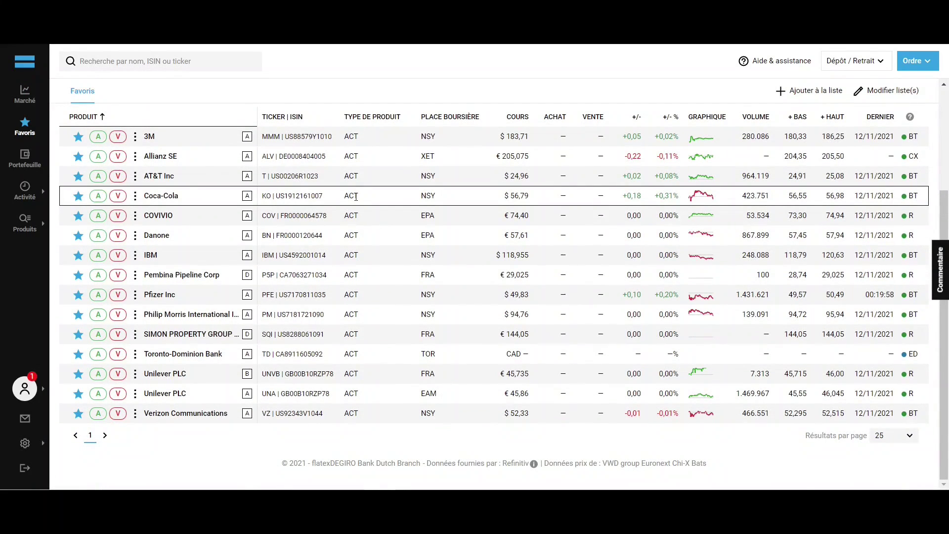
{"action": "scroll", "coordinate": [355, 197], "scroll_direction": "up", "scroll_amount": 3}
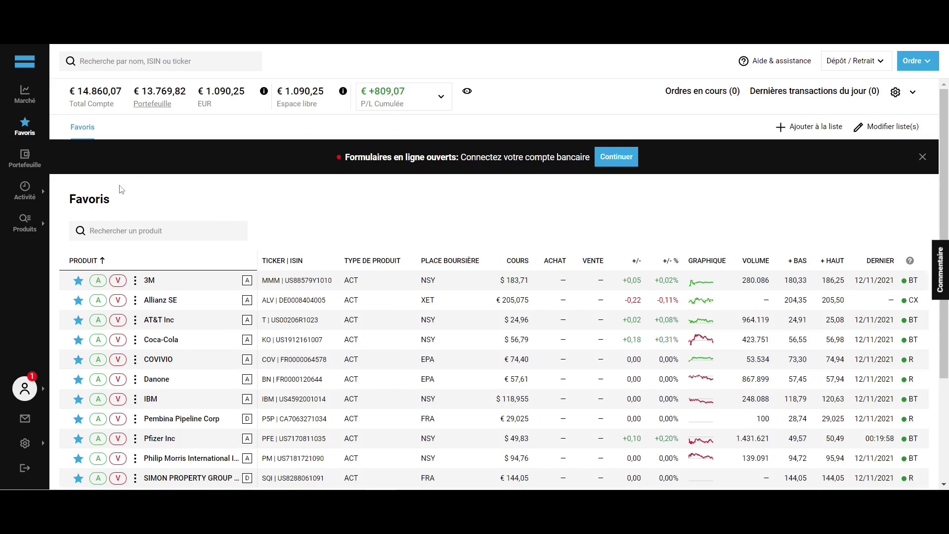
Browse the product categories and list all stocks for France.
{"action": "left_click", "coordinate": [24, 228]}
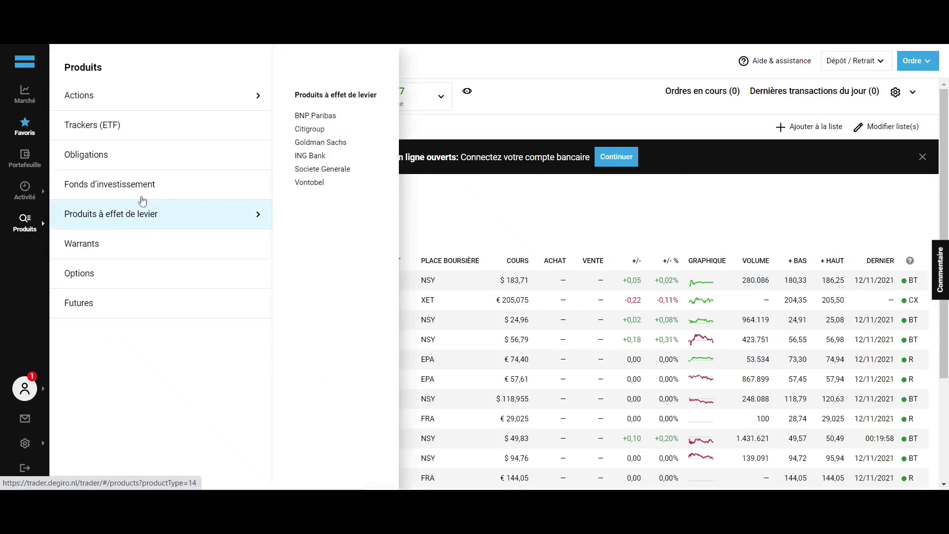
{"action": "mouse_move", "coordinate": [169, 96]}
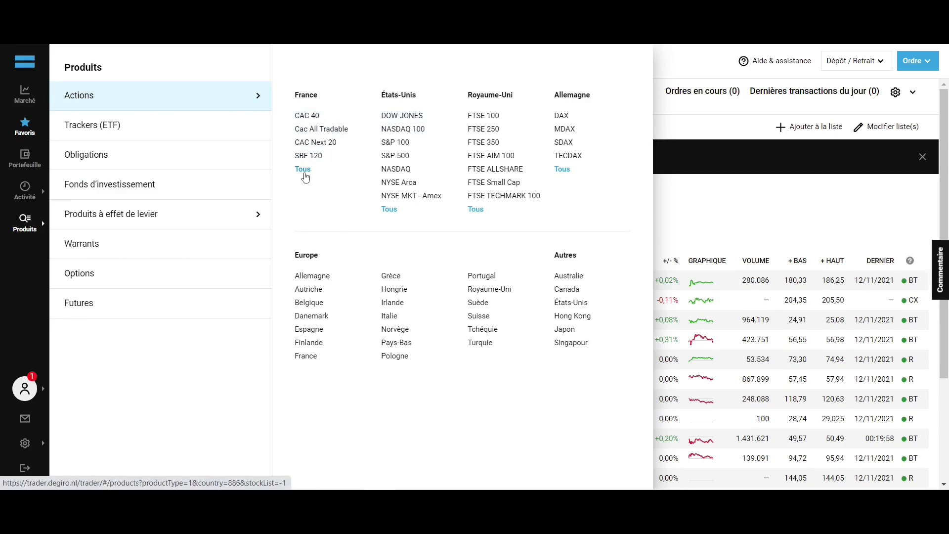
{"action": "left_click", "coordinate": [302, 169]}
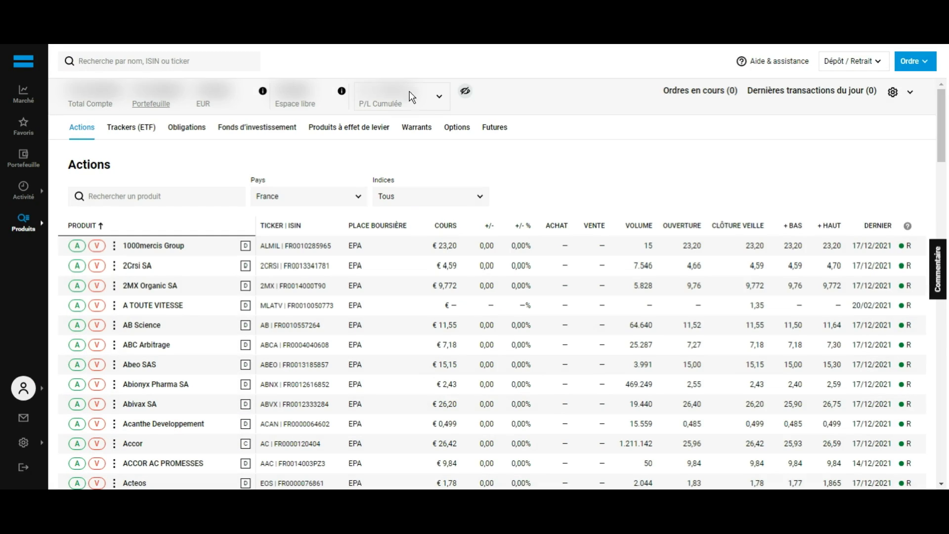
Search for "Resmed Inc" and open its Tradegate (TDG) listing in EUR.
{"action": "left_click", "coordinate": [175, 71]}
{"action": "type", "text": "Resmed Inc"}
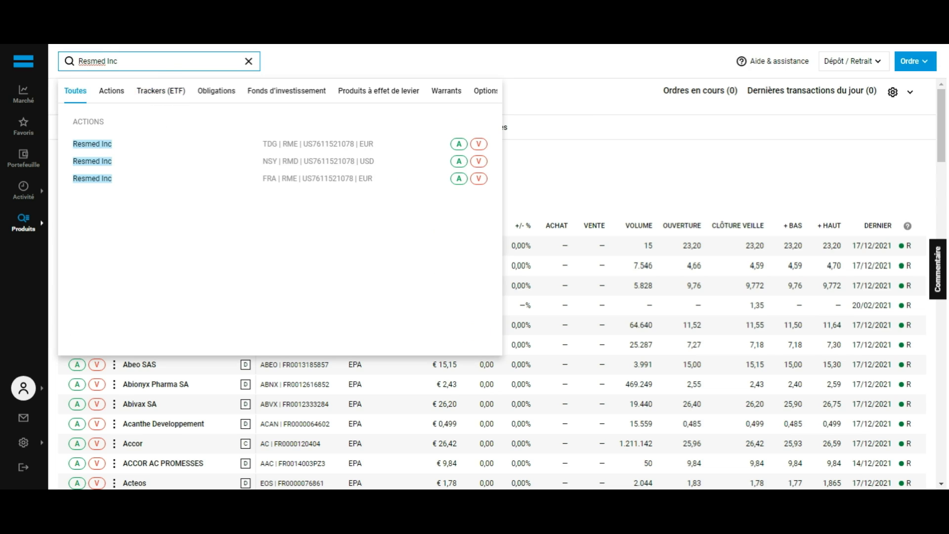
{"action": "left_click", "coordinate": [160, 148]}
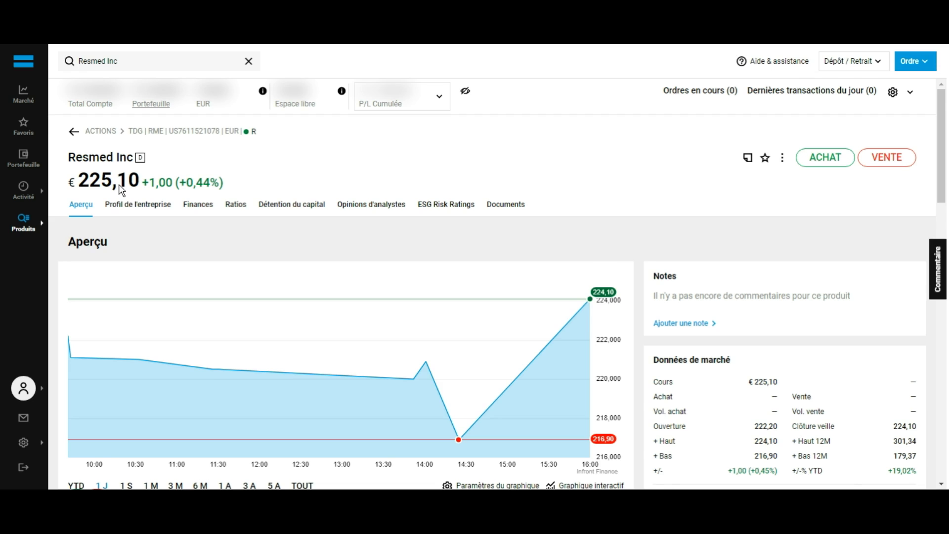
Examine Resmed Inc's price chart, market data and annual financial figures, and return to its overview.
{"action": "scroll", "coordinate": [119, 185], "scroll_direction": "down", "scroll_amount": 1}
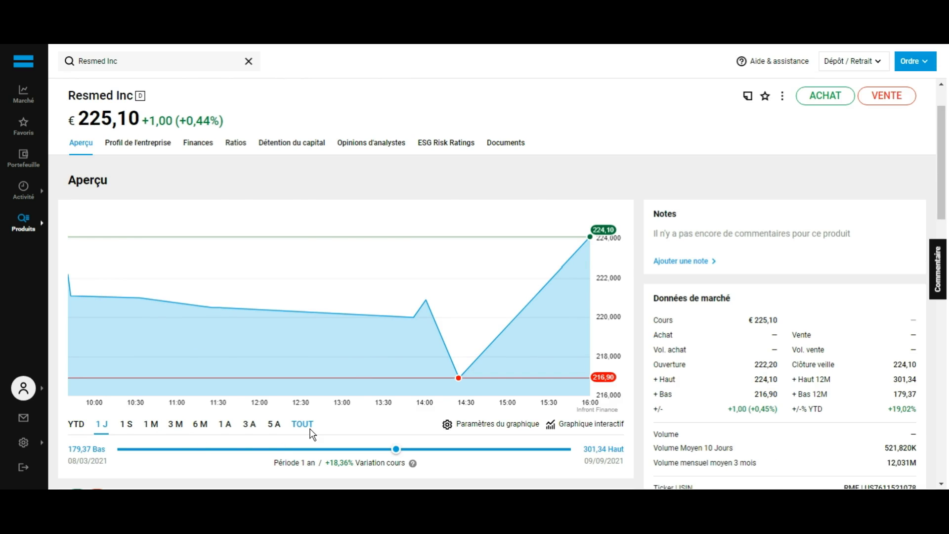
{"action": "scroll", "coordinate": [307, 386], "scroll_direction": "down", "scroll_amount": 5}
{"action": "scroll", "coordinate": [280, 219], "scroll_direction": "up", "scroll_amount": 5}
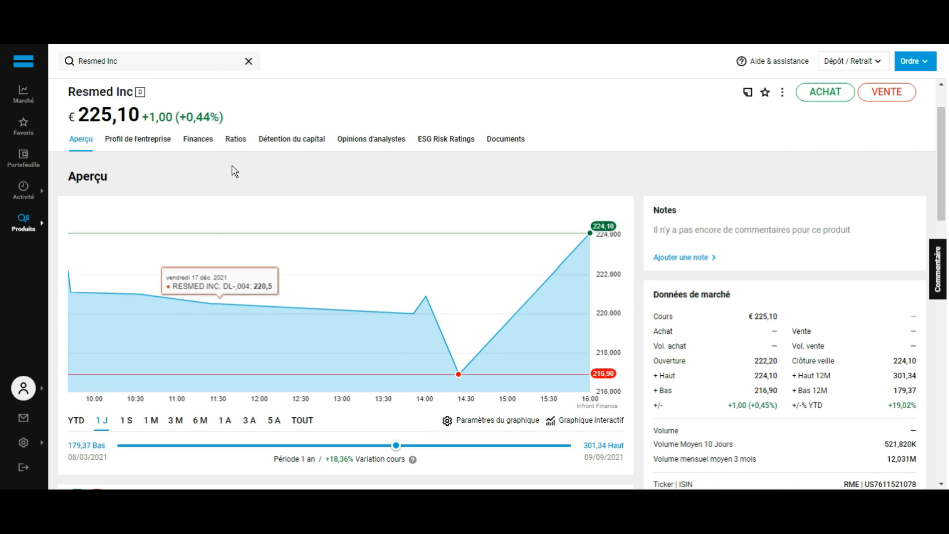
{"action": "left_click", "coordinate": [203, 142]}
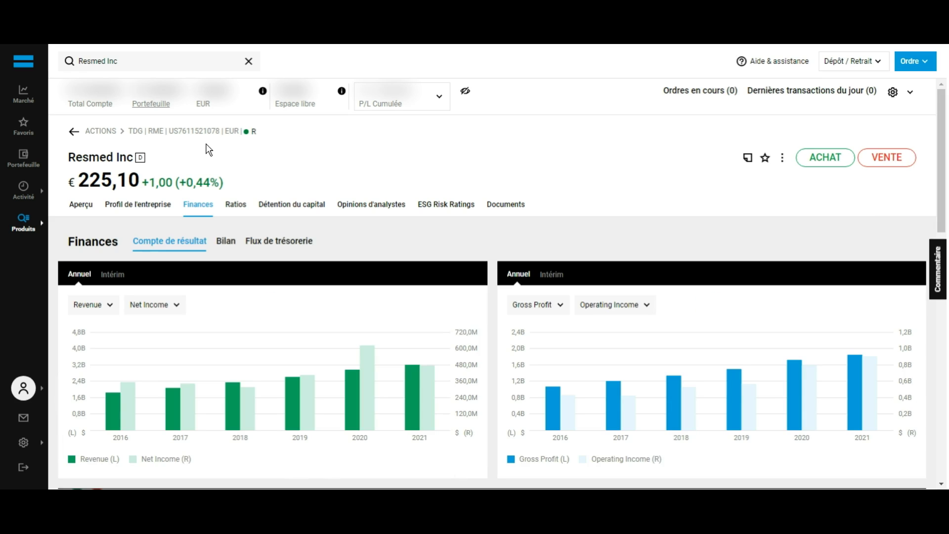
{"action": "left_click", "coordinate": [81, 204]}
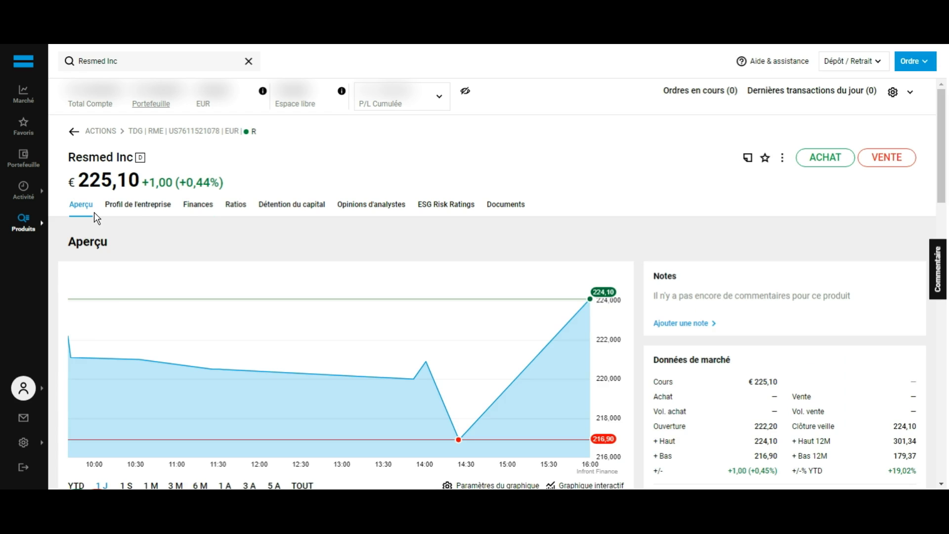
Fill in a market-price (Au marché) buy order for 1 Resmed Inc share and close it without submitting.
{"action": "left_click", "coordinate": [832, 161]}
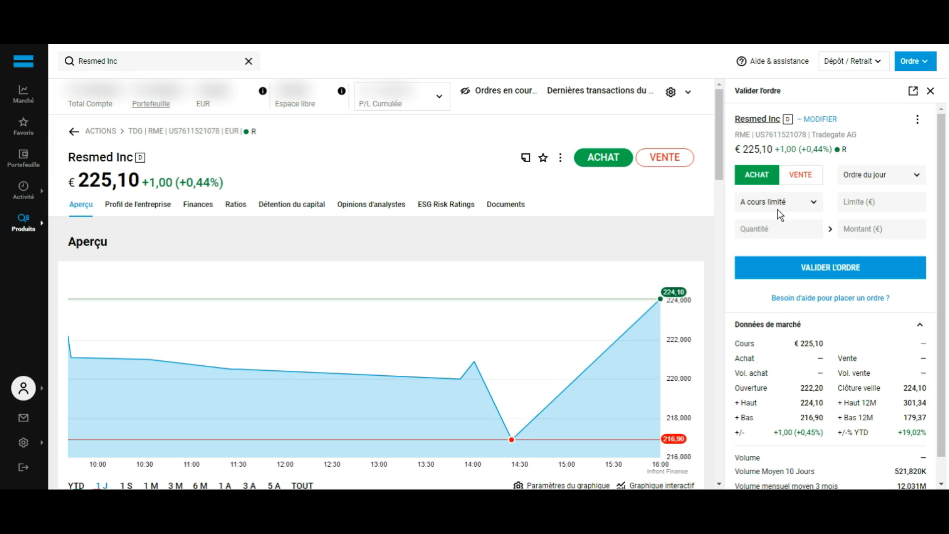
{"action": "left_click", "coordinate": [792, 207]}
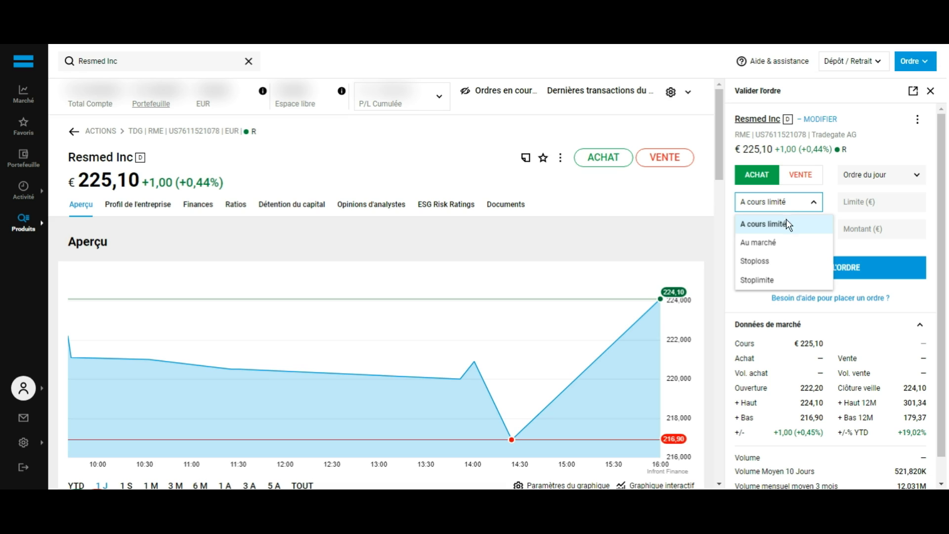
{"action": "left_click", "coordinate": [785, 246]}
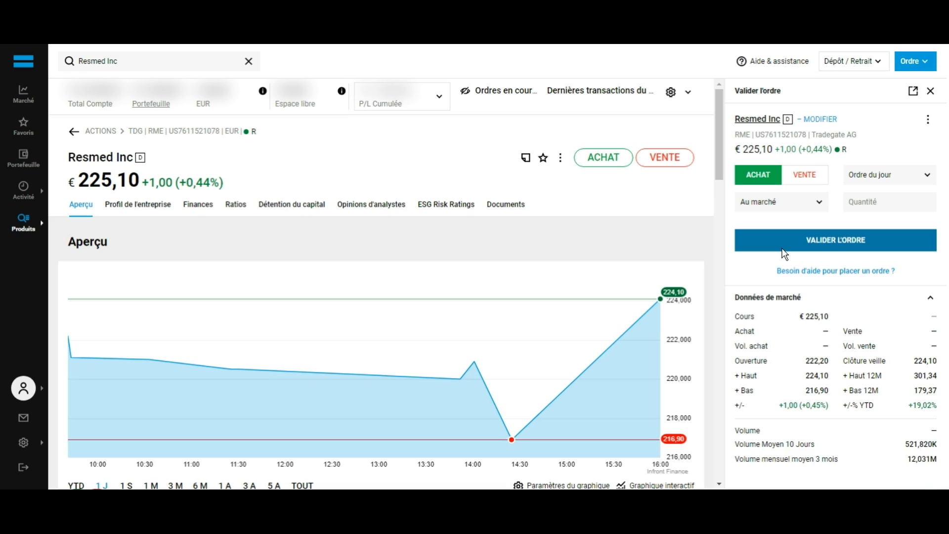
{"action": "left_click", "coordinate": [895, 209]}
{"action": "type", "text": "1"}
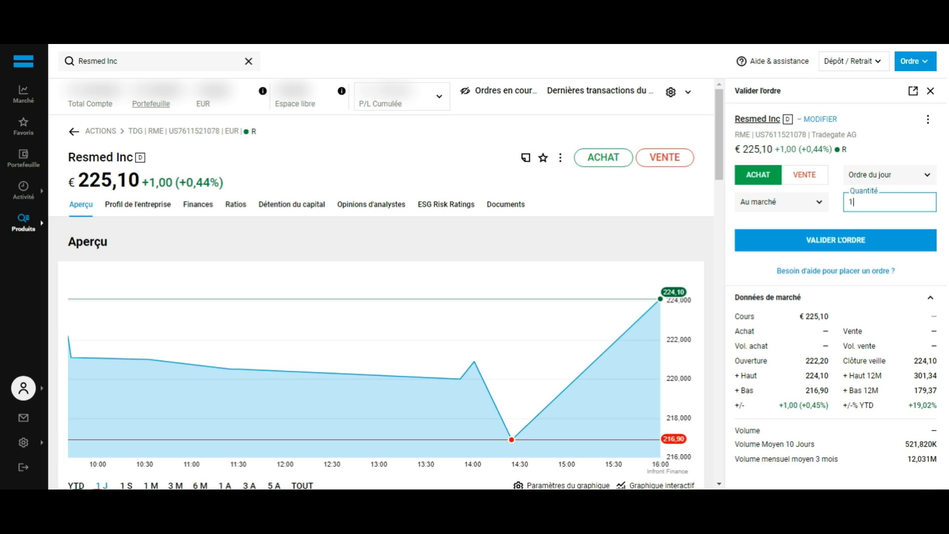
{"action": "left_click", "coordinate": [929, 91]}
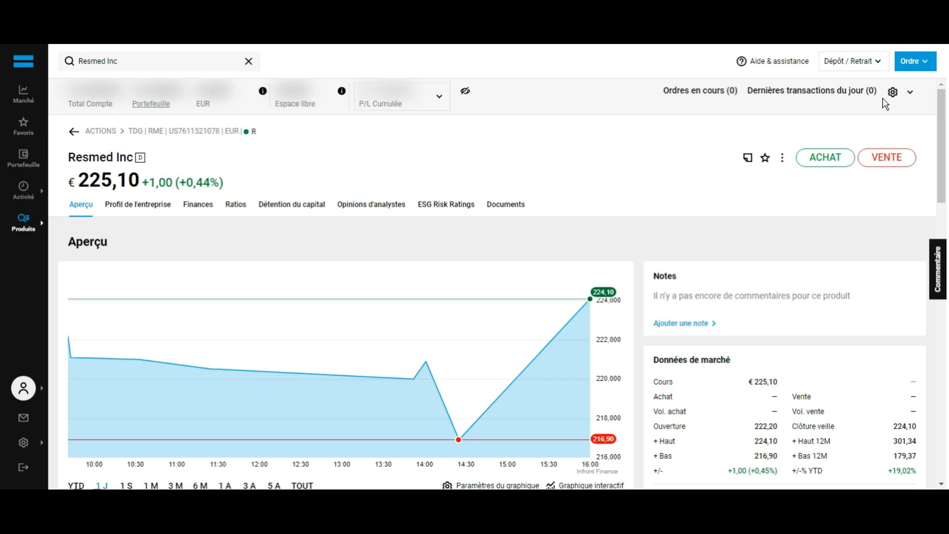
Review the portfolio's open positions and the upcoming dividends.
{"action": "left_click", "coordinate": [27, 170]}
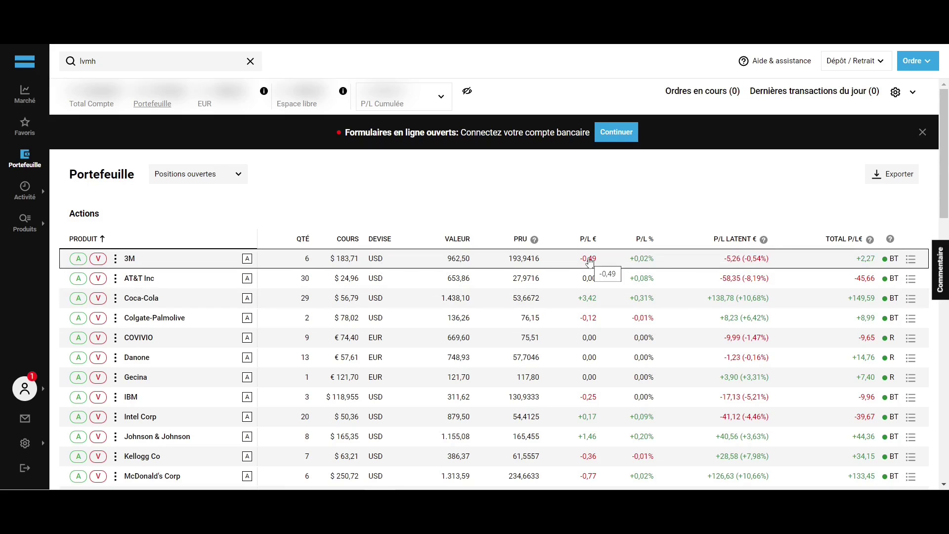
{"action": "scroll", "coordinate": [642, 242], "scroll_direction": "down", "scroll_amount": 9}
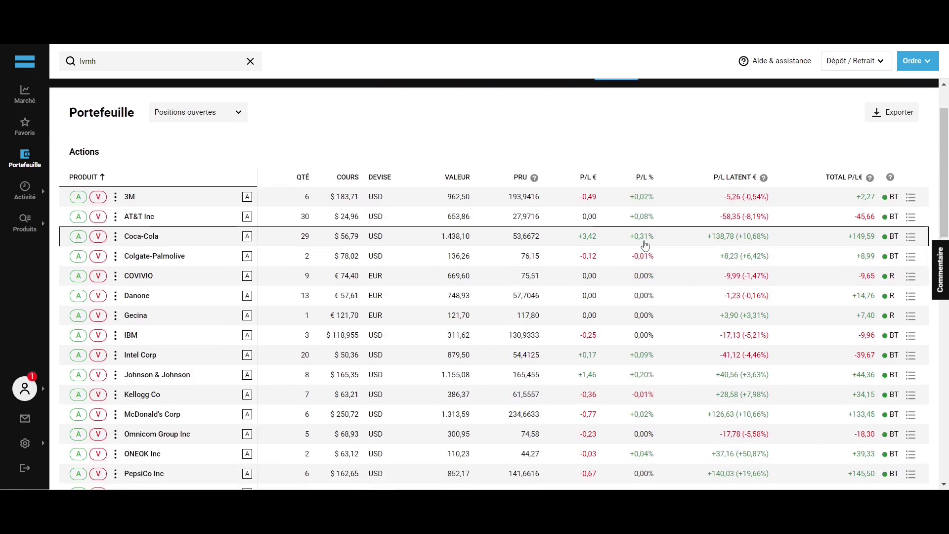
{"action": "scroll", "coordinate": [645, 243], "scroll_direction": "down", "scroll_amount": 8}
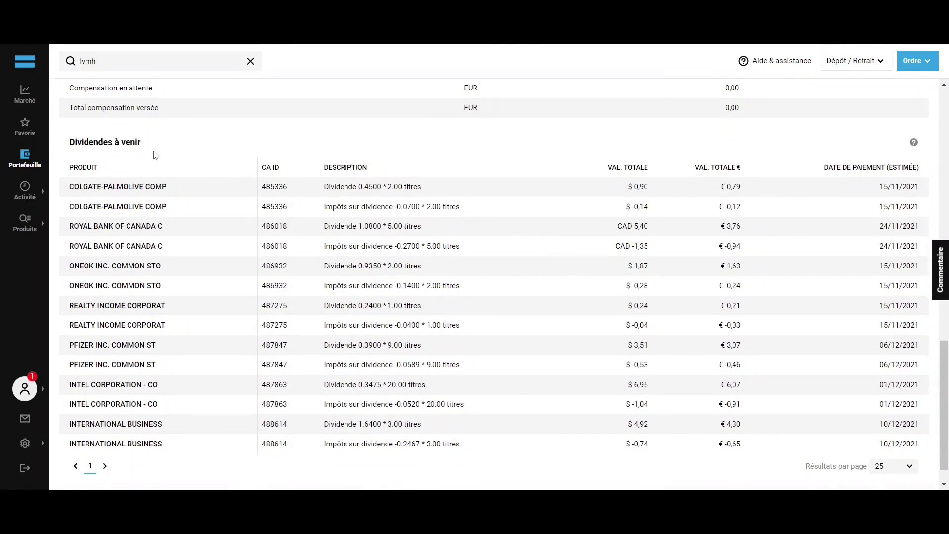
{"action": "scroll", "coordinate": [163, 155], "scroll_direction": "up", "scroll_amount": 17}
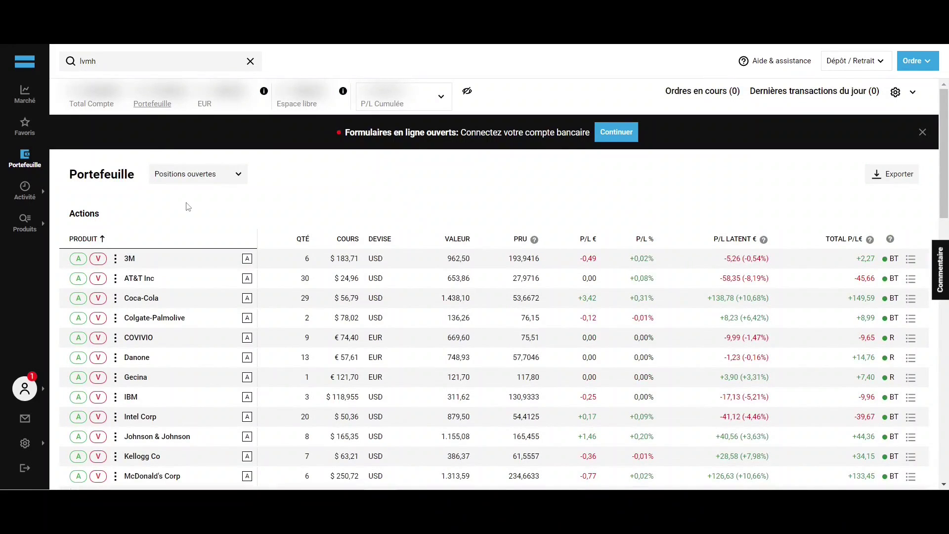
Fill in a market-price (Au marché) sell order for 1 share of 3M from the portfolio.
{"action": "left_click", "coordinate": [98, 259]}
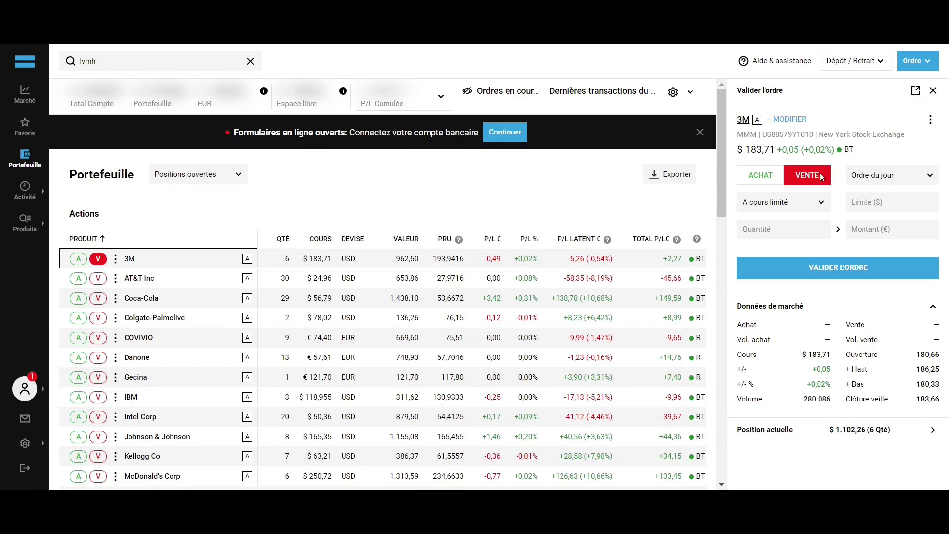
{"action": "left_click", "coordinate": [808, 207]}
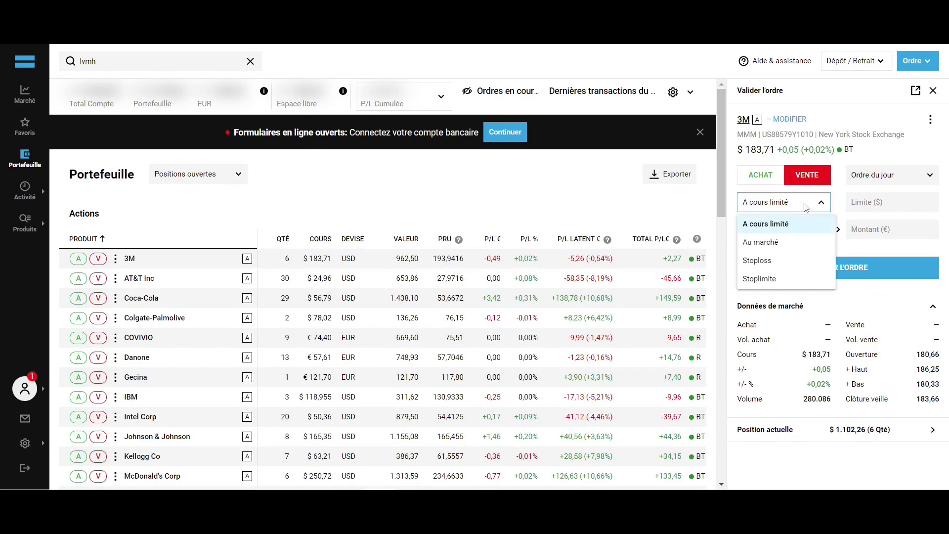
{"action": "left_click", "coordinate": [806, 241]}
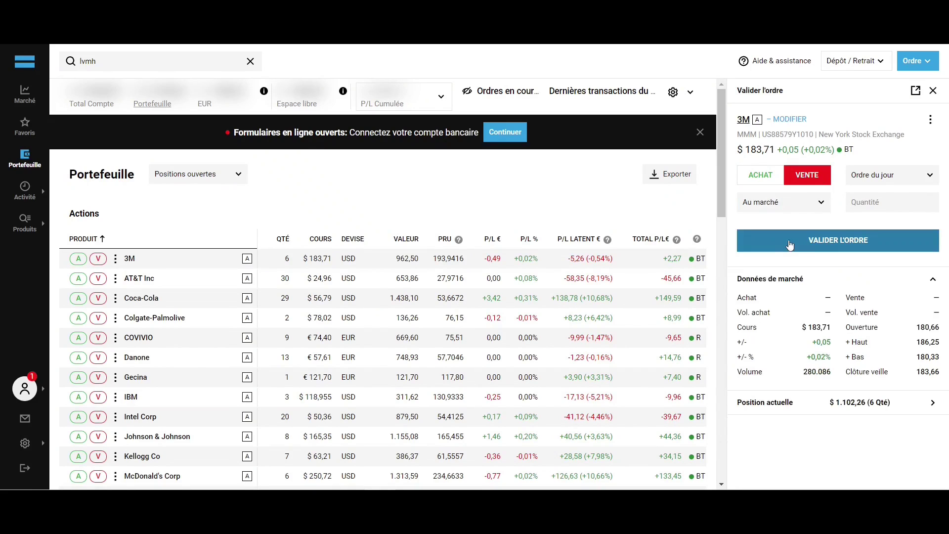
{"action": "left_click", "coordinate": [871, 202]}
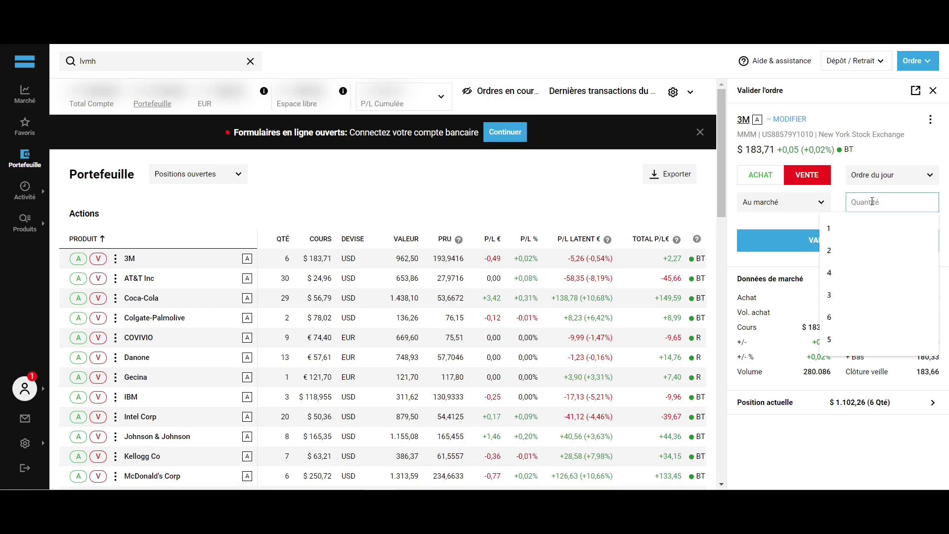
{"action": "type", "text": "1"}
{"action": "left_click", "coordinate": [840, 202]}
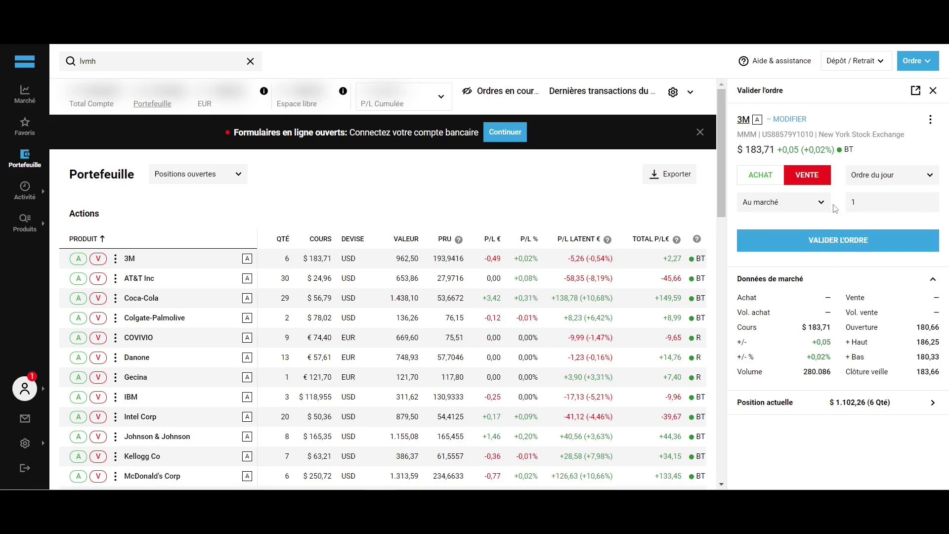